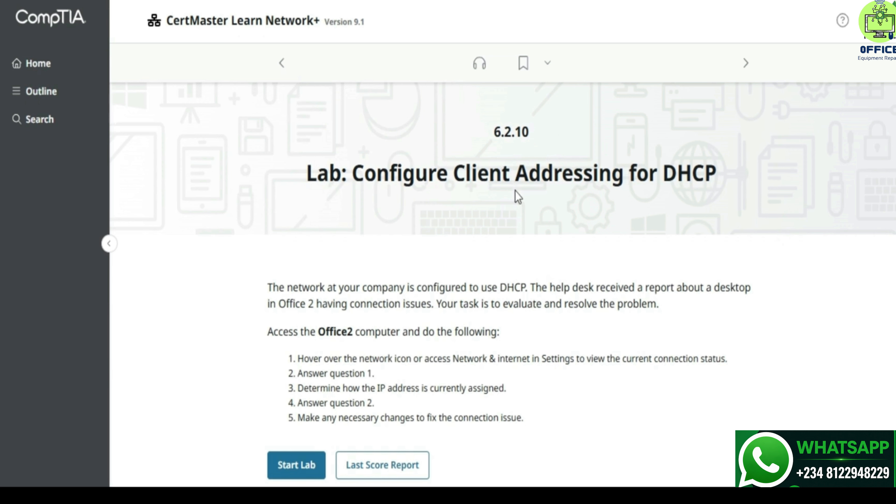
Read the DHCP client addressing lab scenario and start the lab.
scroll(515, 192, down, 4)
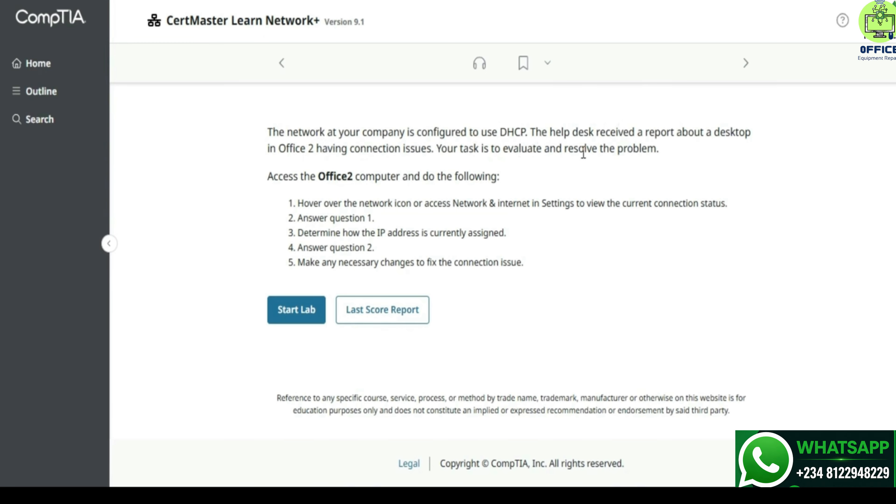
scroll(578, 183, up, 4)
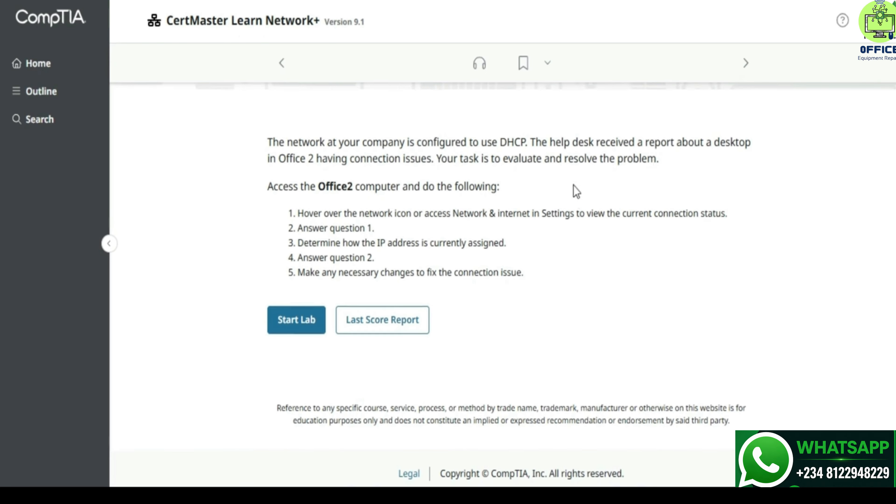
scroll(571, 188, down, 4)
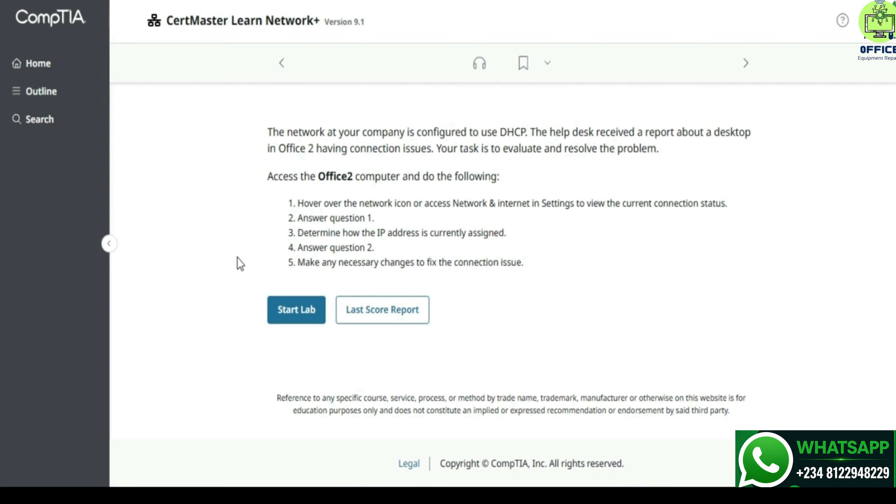
click(280, 312)
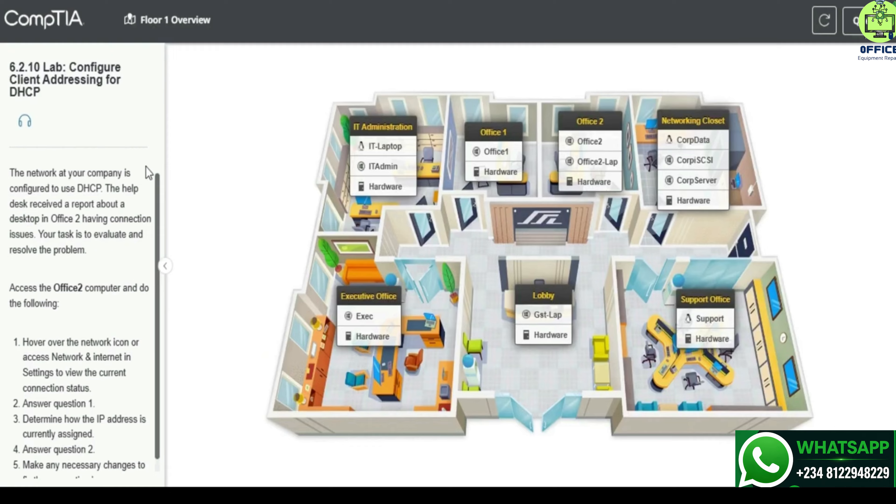
Review the lab scenario and open the Office2 computer in Office 2.
drag(49, 219, 81, 223)
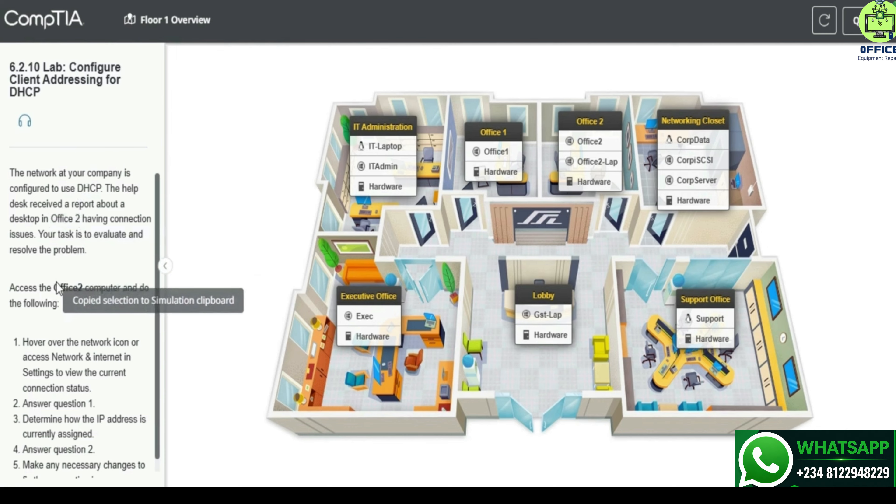
drag(31, 287, 124, 295)
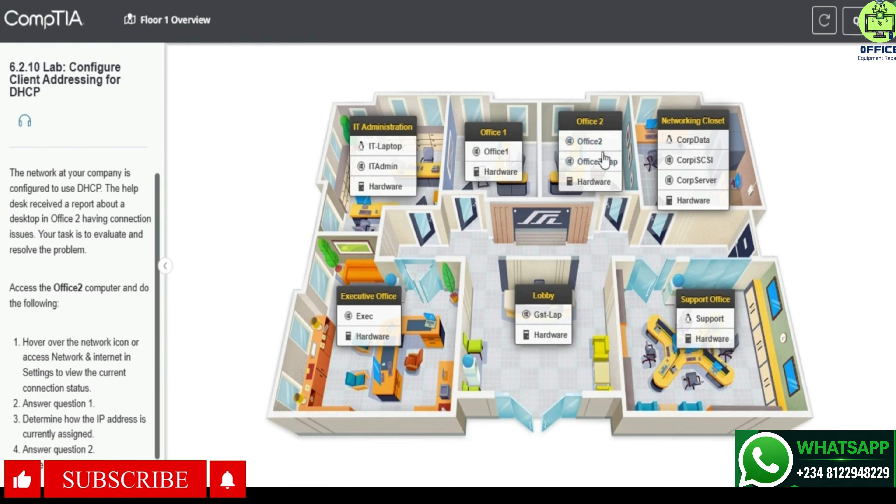
click(603, 160)
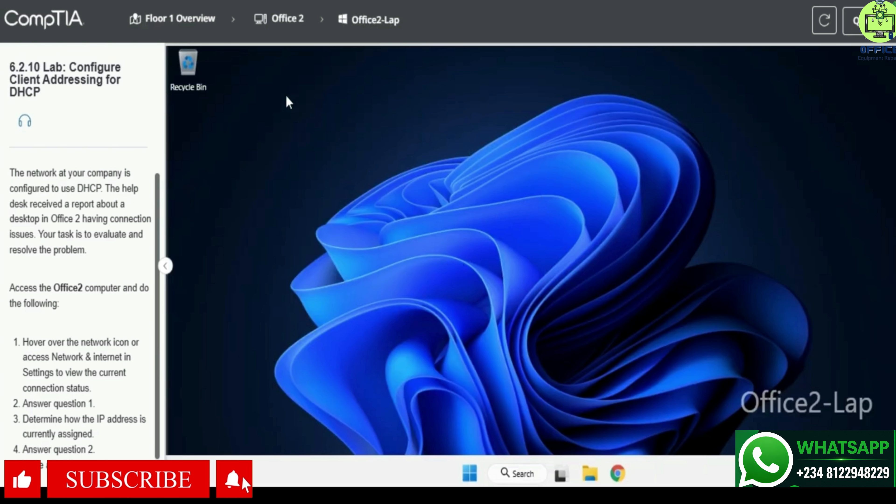
click(210, 21)
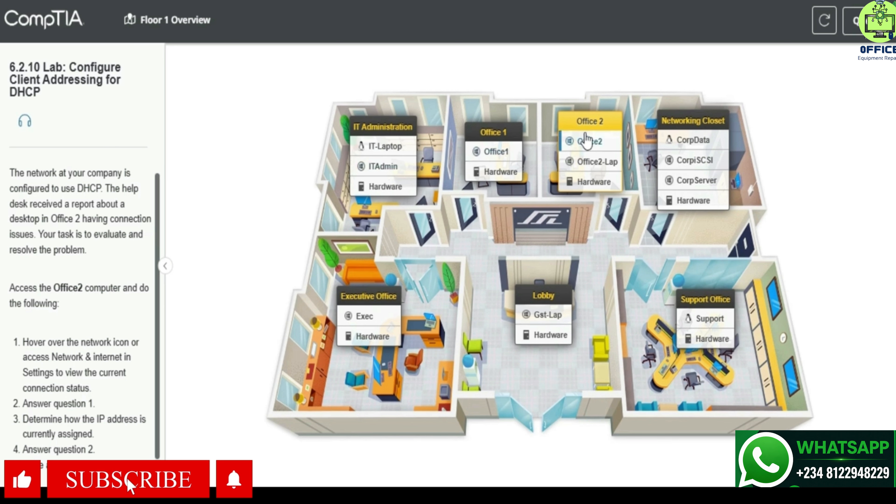
click(585, 140)
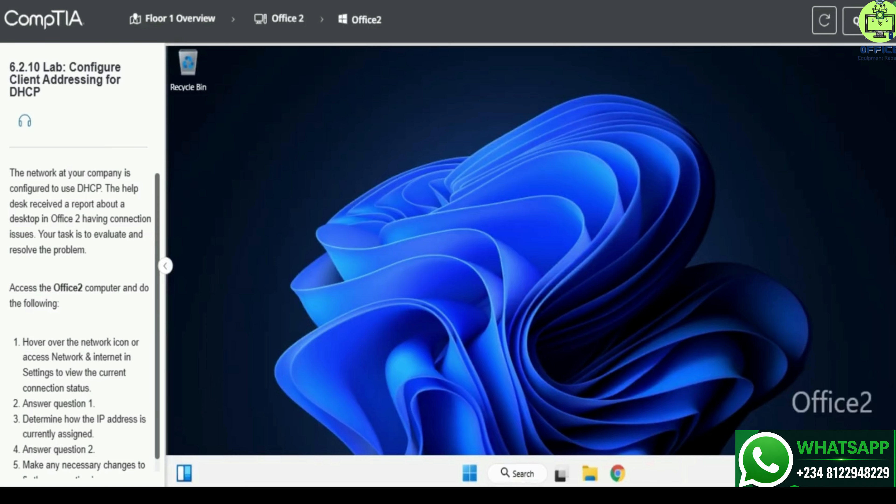
Read the lab questions about Office2's internet access and IP address allocation.
key(super+a)
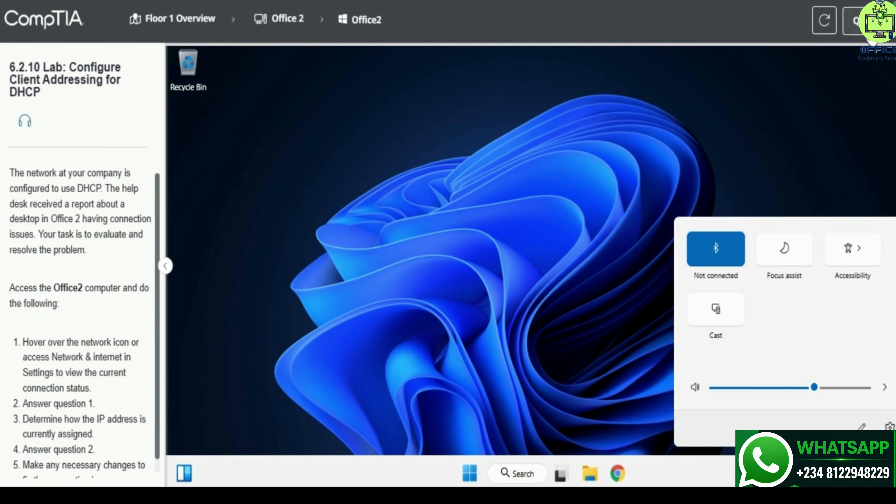
click(854, 21)
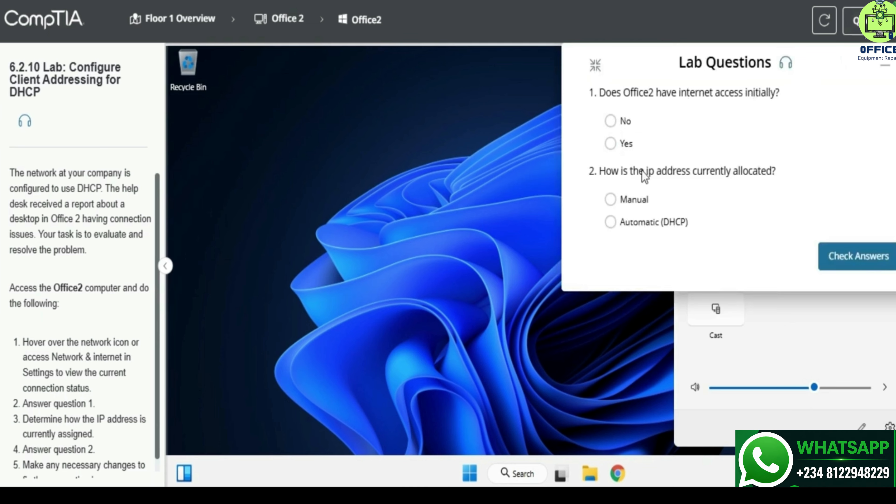
click(881, 71)
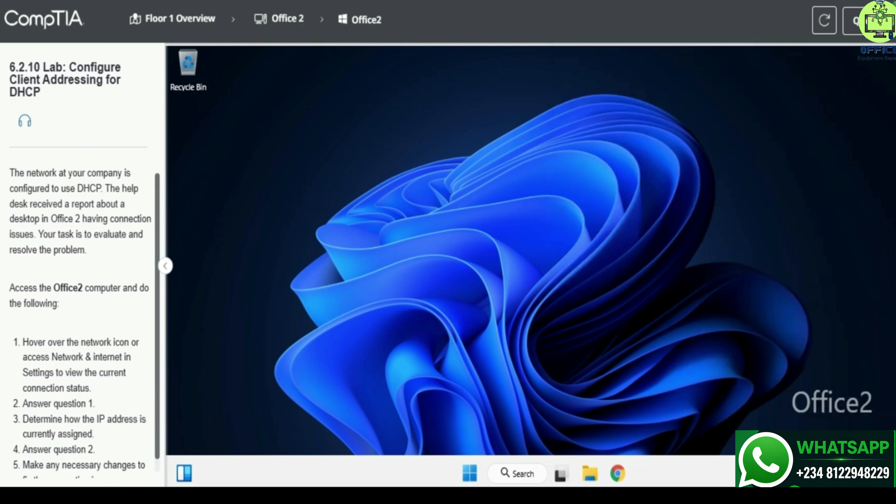
Open the Network & internet settings on Office2 to view the current connection status.
click(821, 473)
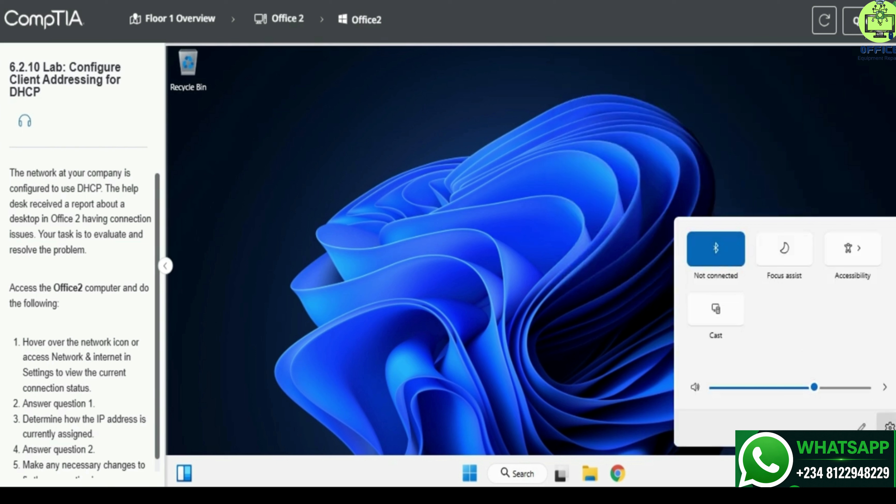
click(889, 425)
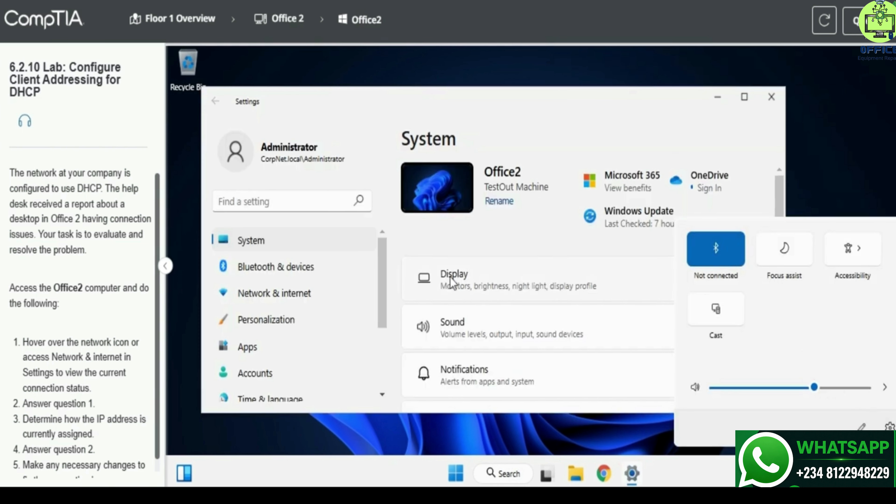
click(329, 284)
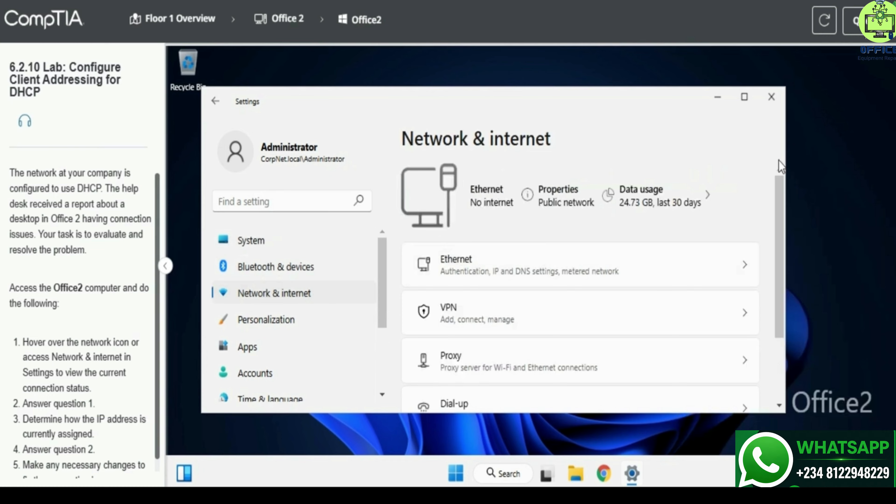
Answer No to lab question 1 about Office2's initial internet access and close the questions.
click(854, 20)
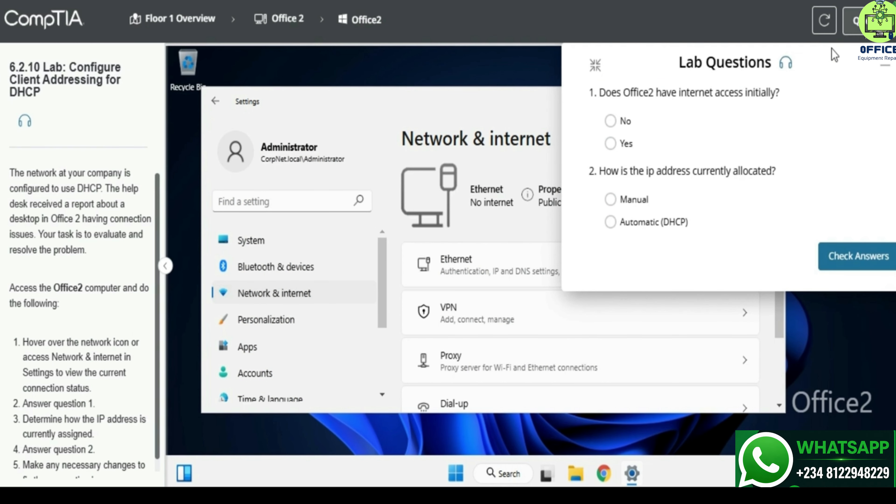
click(610, 121)
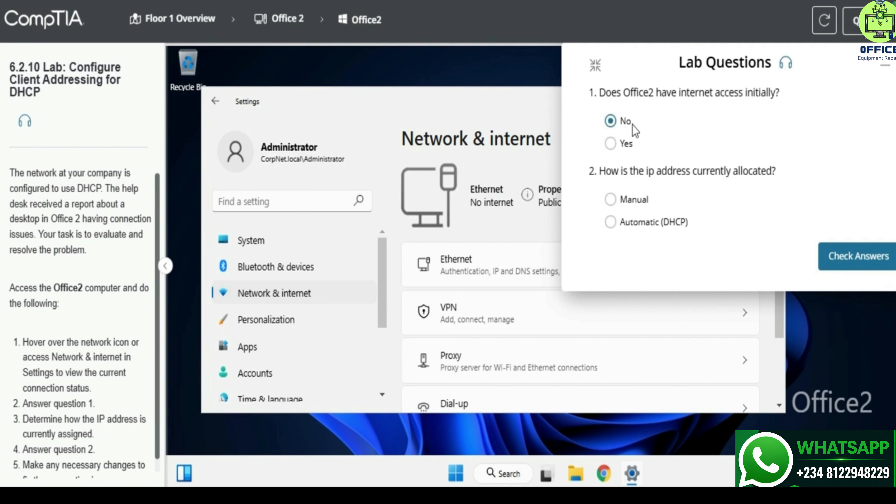
click(884, 66)
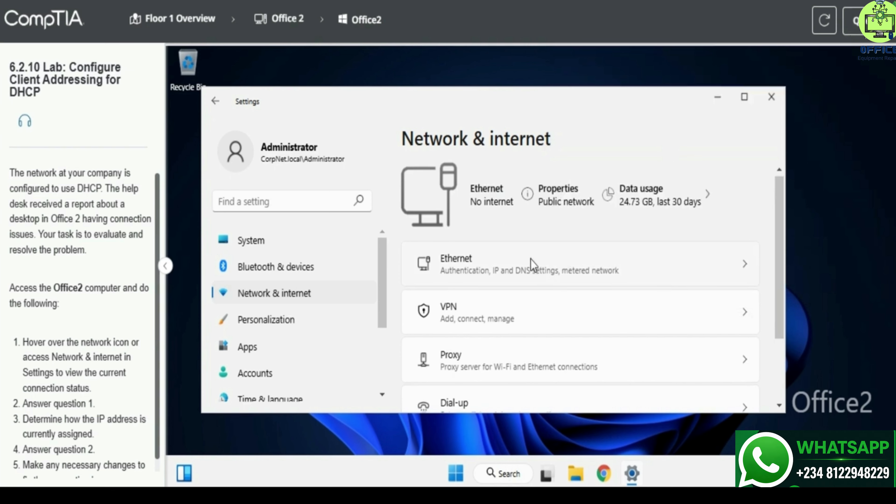
Maximize the Settings window and examine the Ethernet connection's IP assignment and IPv4 settings without changing them.
scroll(532, 264, down, 2)
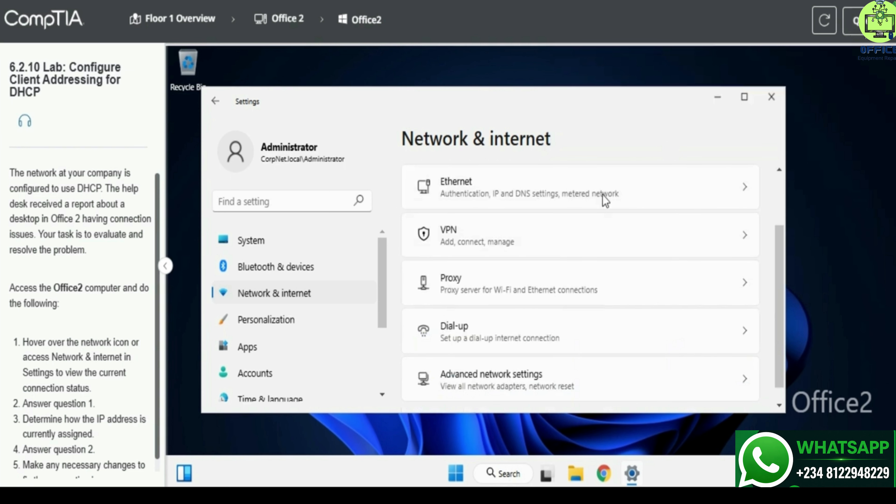
click(744, 97)
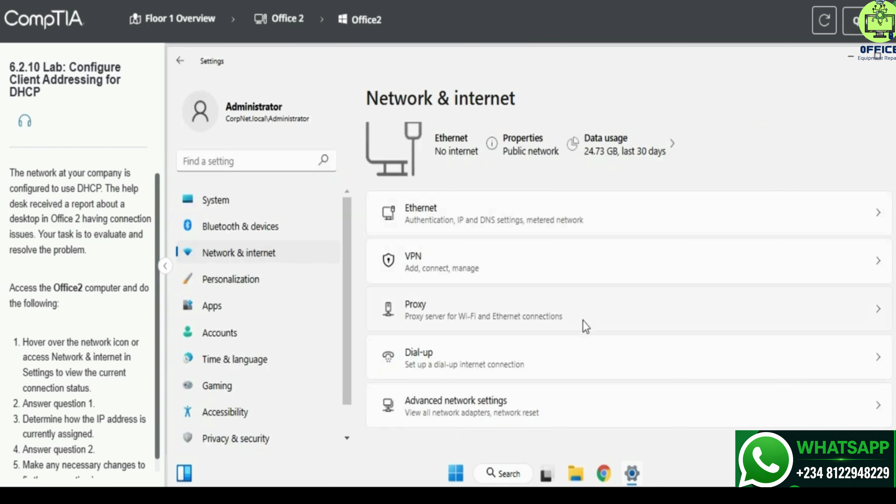
click(478, 233)
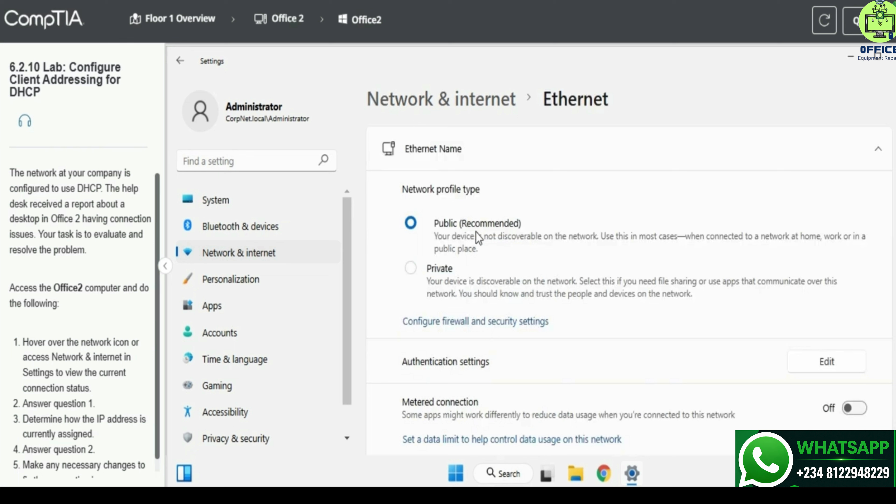
scroll(478, 235, down, 2)
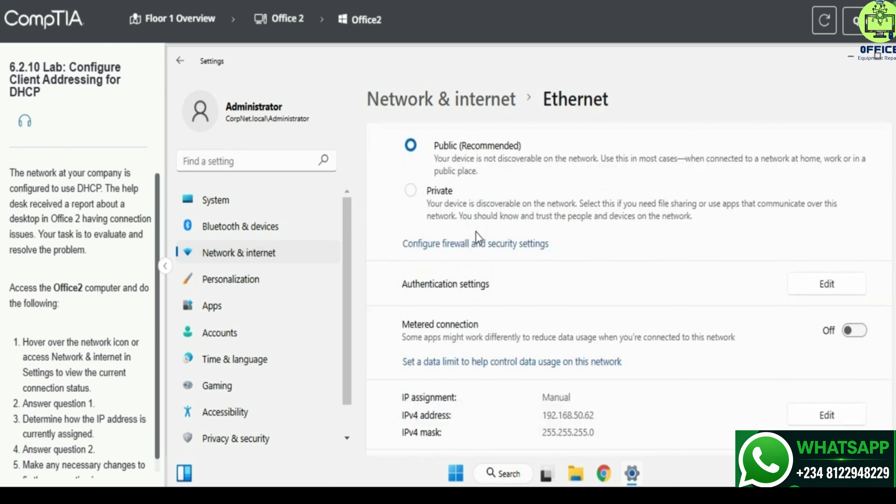
scroll(476, 237, down, 2)
scroll(479, 238, down, 2)
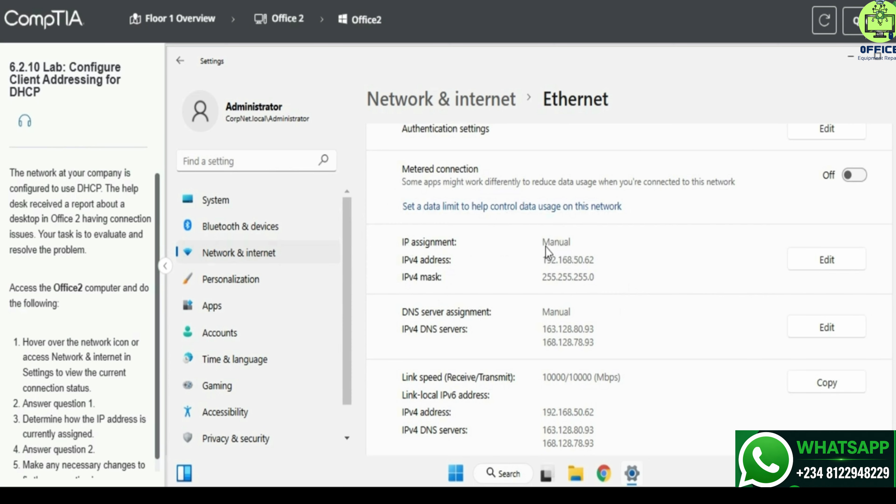
click(803, 256)
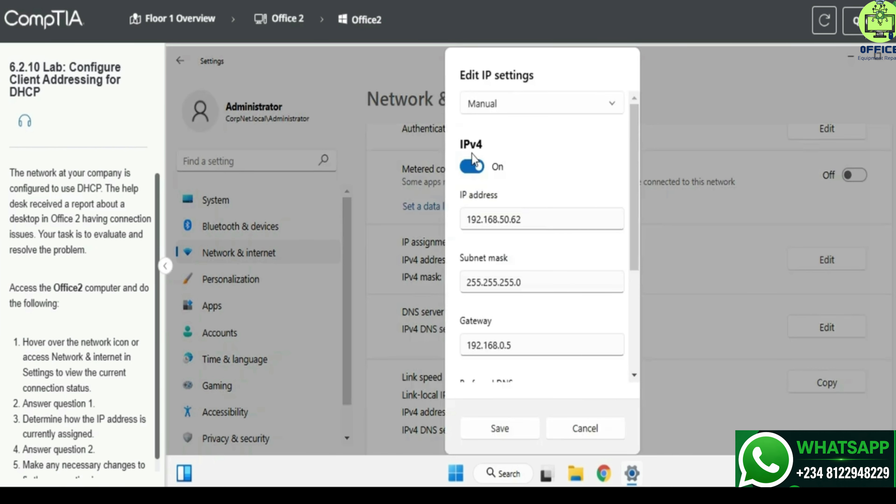
click(576, 426)
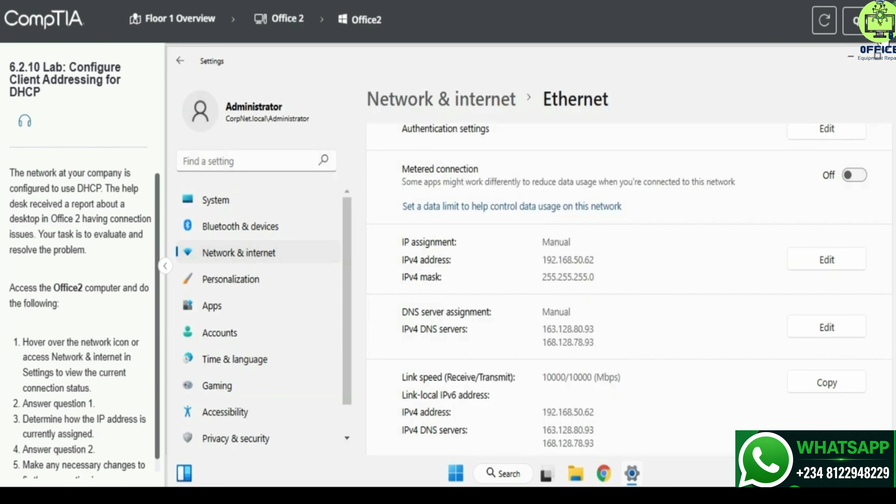
Answer Manual to lab question 2 about the IP address allocation and read the final lab task.
click(854, 20)
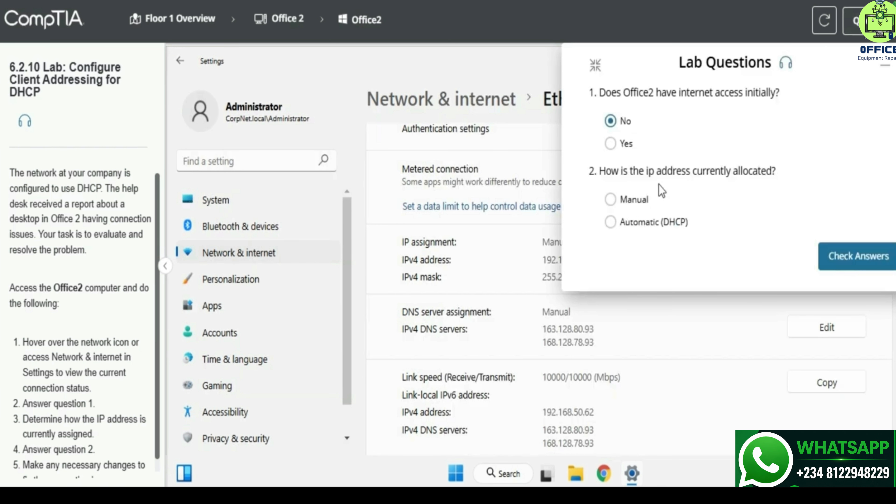
click(639, 199)
click(889, 72)
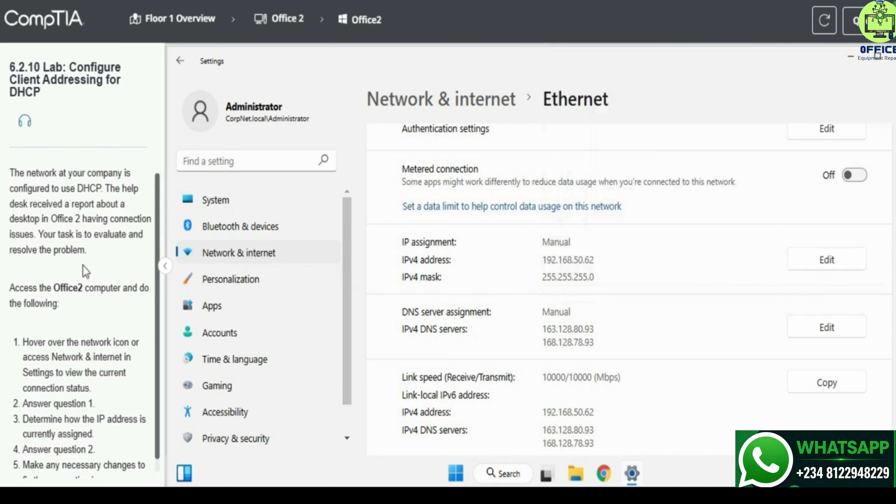
scroll(81, 275, down, 1)
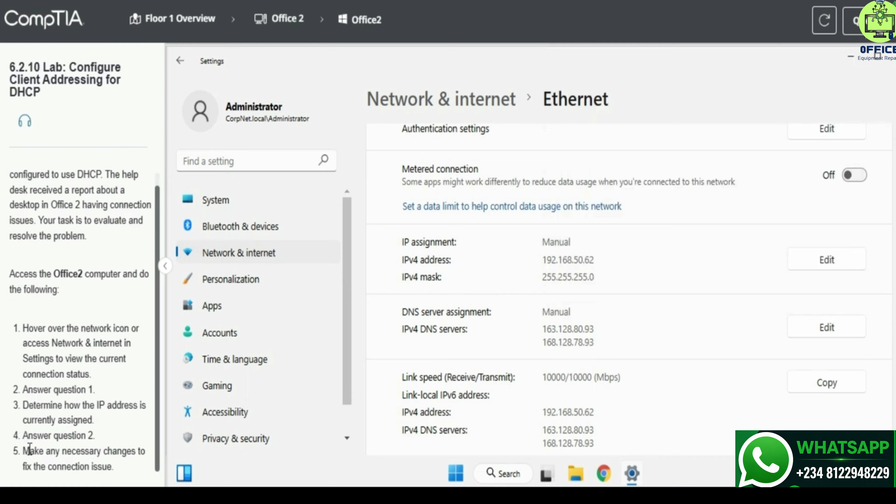
drag(27, 455, 119, 472)
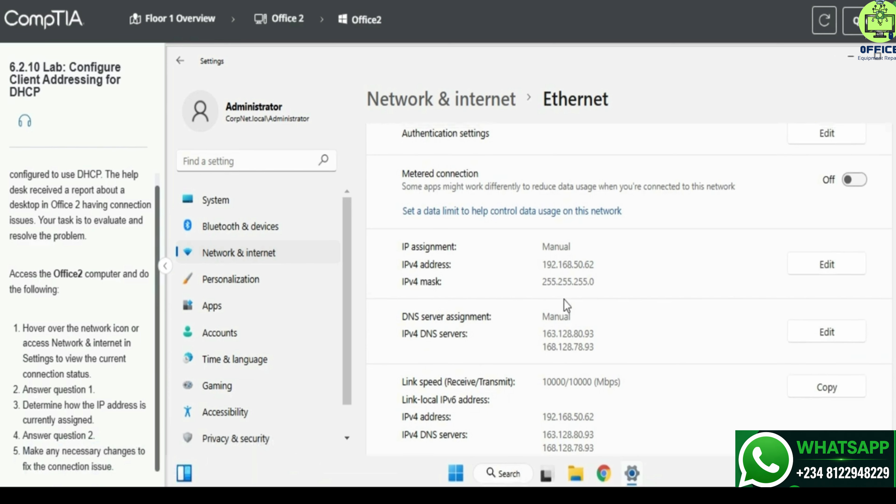
scroll(564, 299, up, 5)
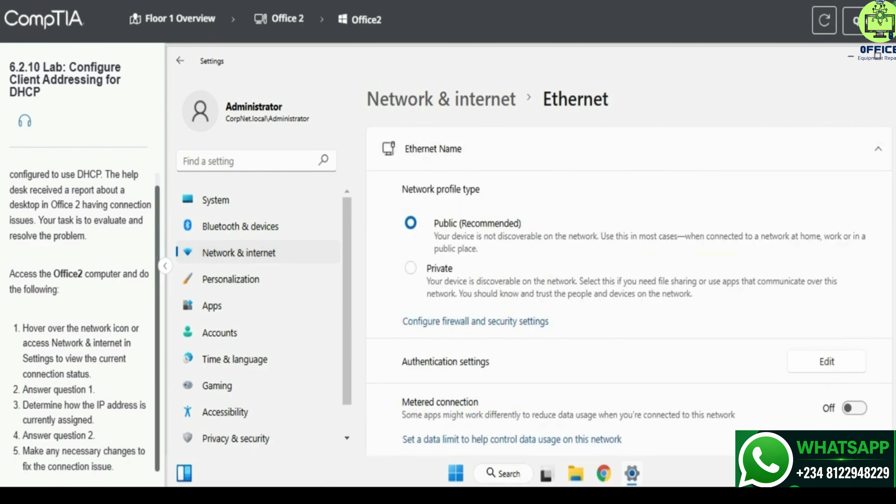
key(super+a)
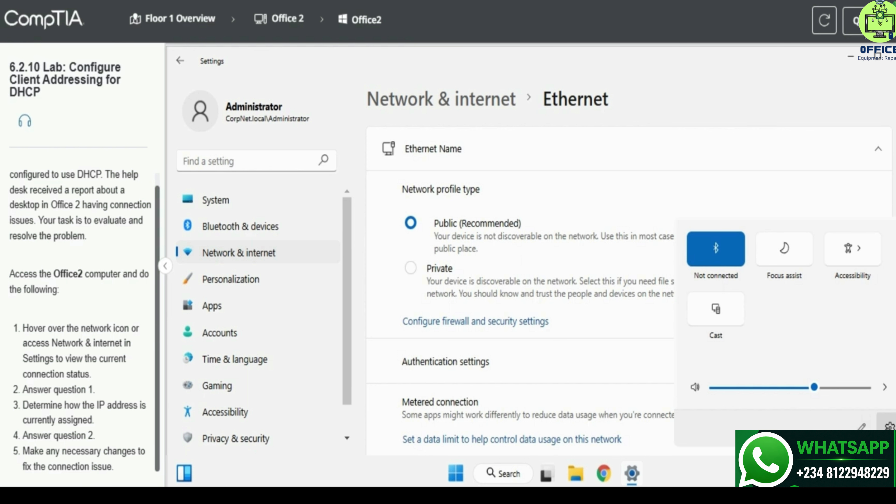
click(594, 179)
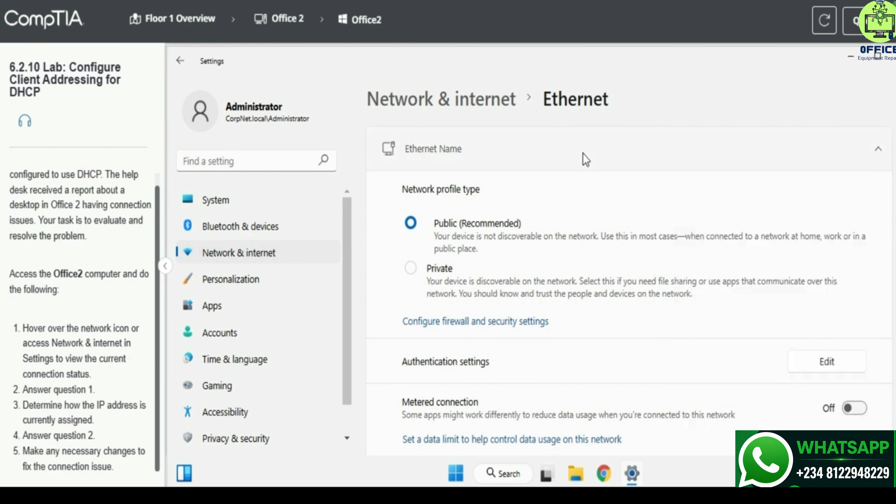
click(582, 158)
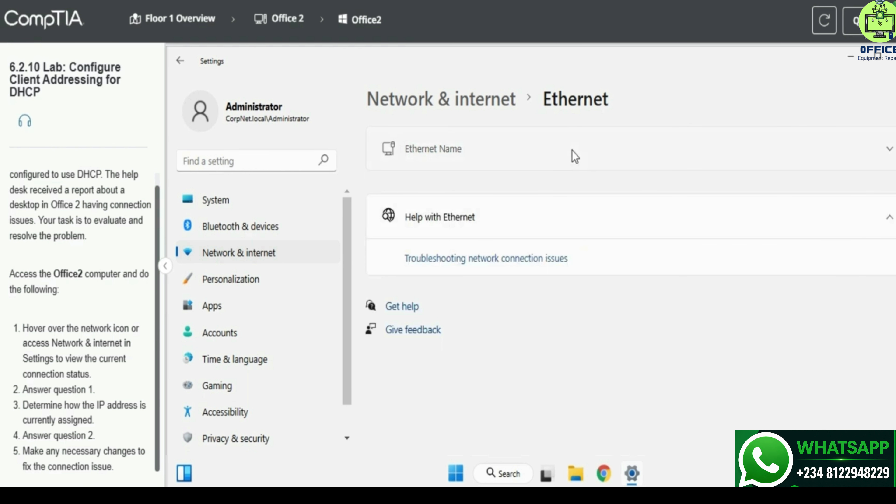
click(570, 156)
Change the Ethernet connection's IP assignment to Automatic (DHCP) and save the IP settings.
scroll(532, 267, down, 2)
scroll(534, 267, down, 5)
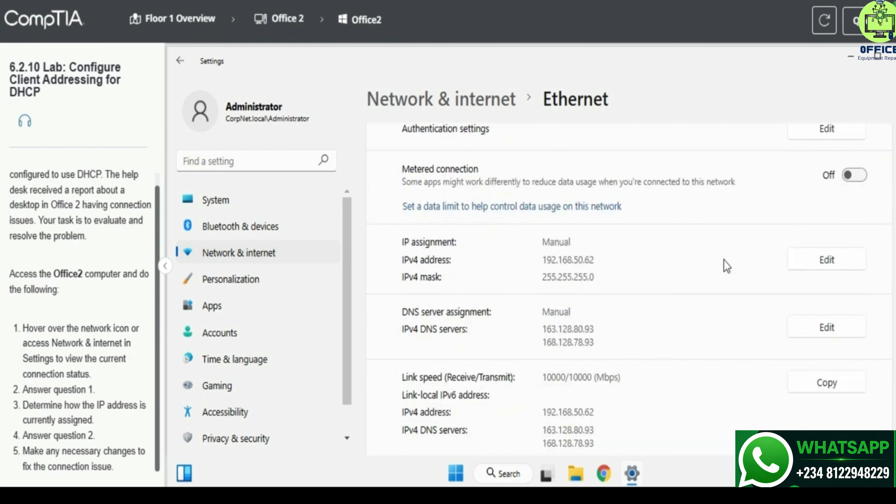
click(807, 264)
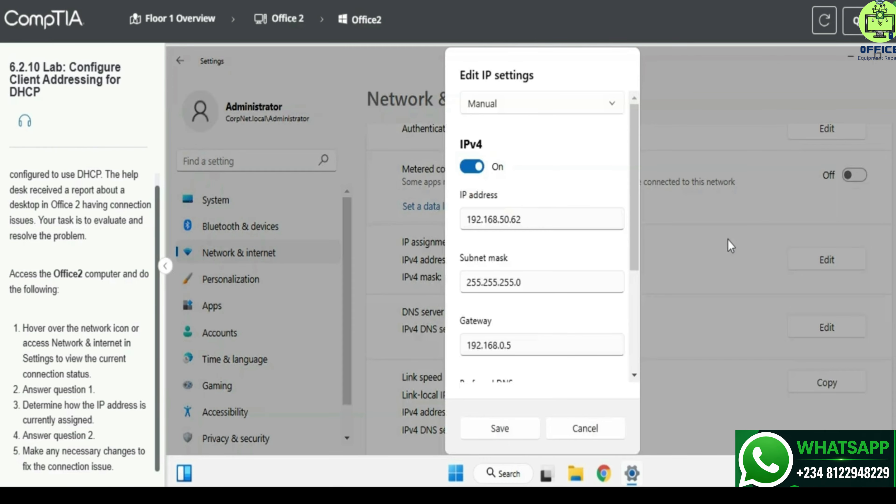
click(497, 100)
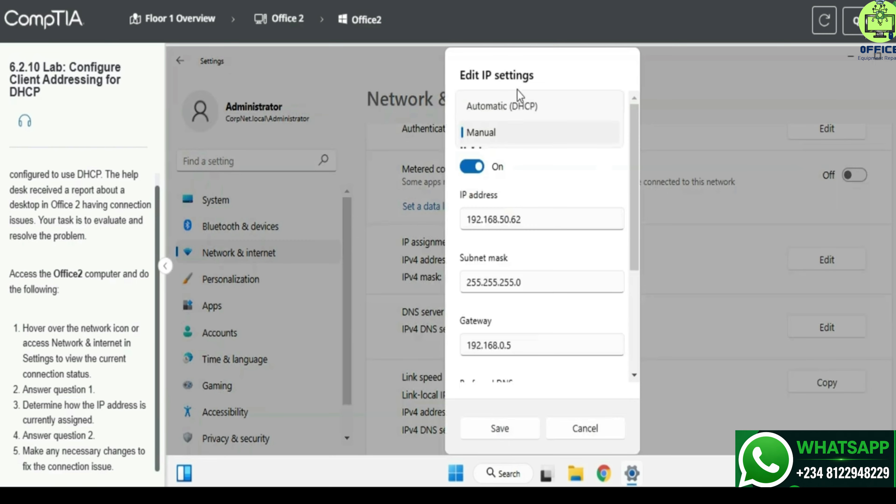
click(545, 110)
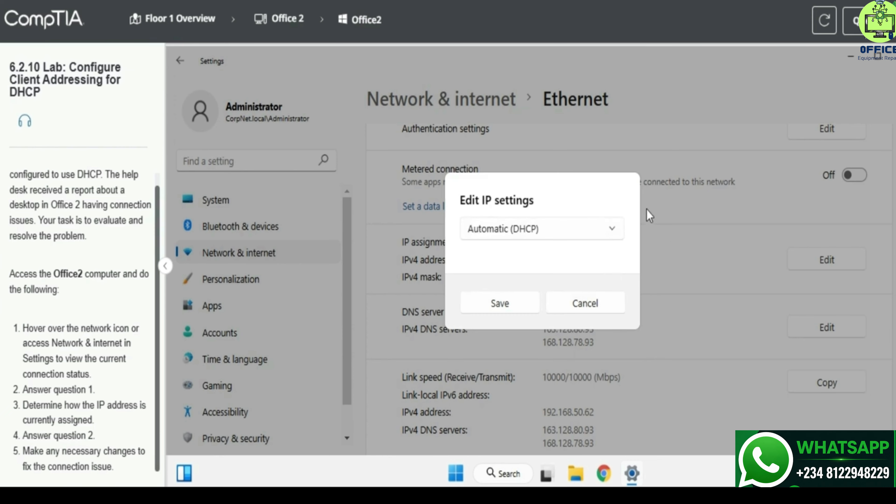
click(517, 309)
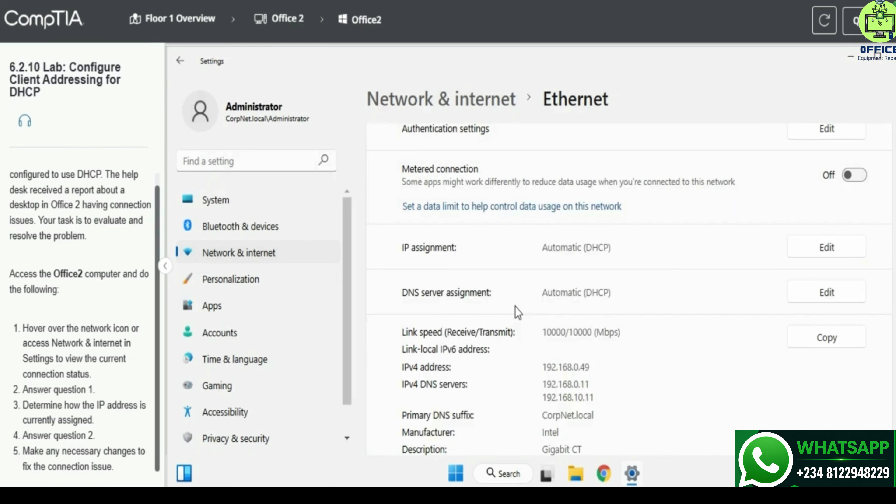
Return to the Network & internet overview to verify the Ethernet connection status, and check the lab answers.
scroll(517, 311, up, 5)
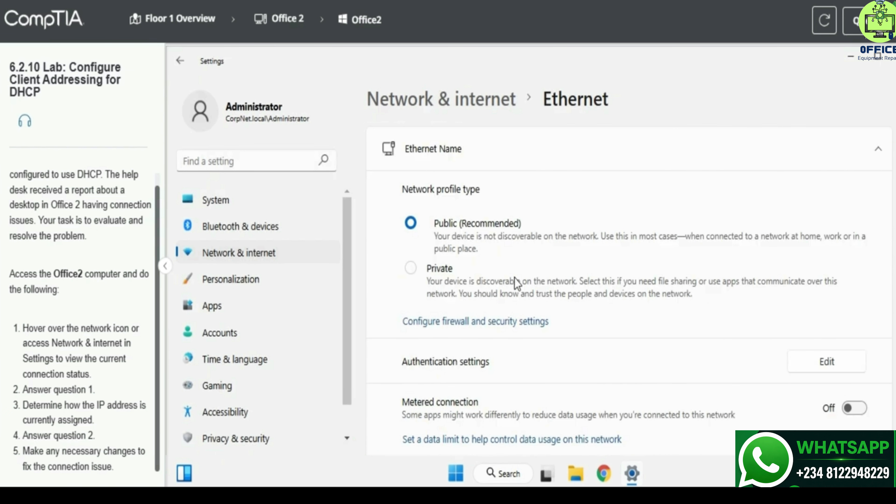
click(464, 106)
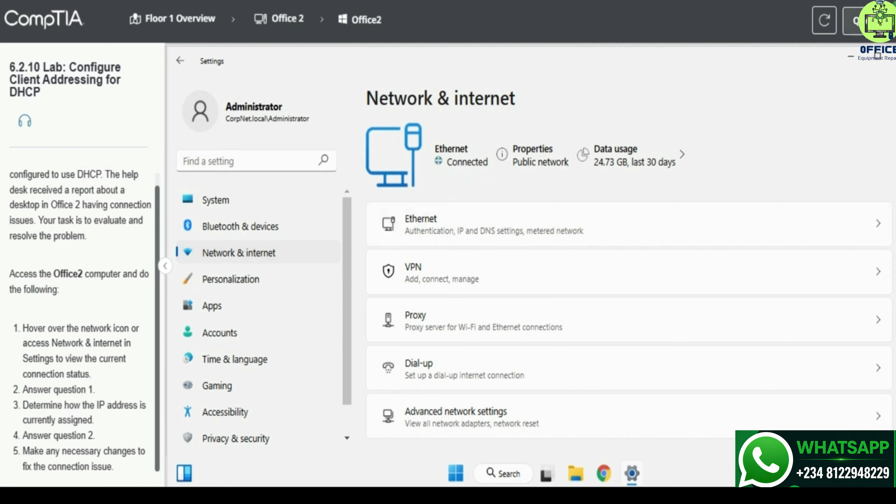
click(856, 20)
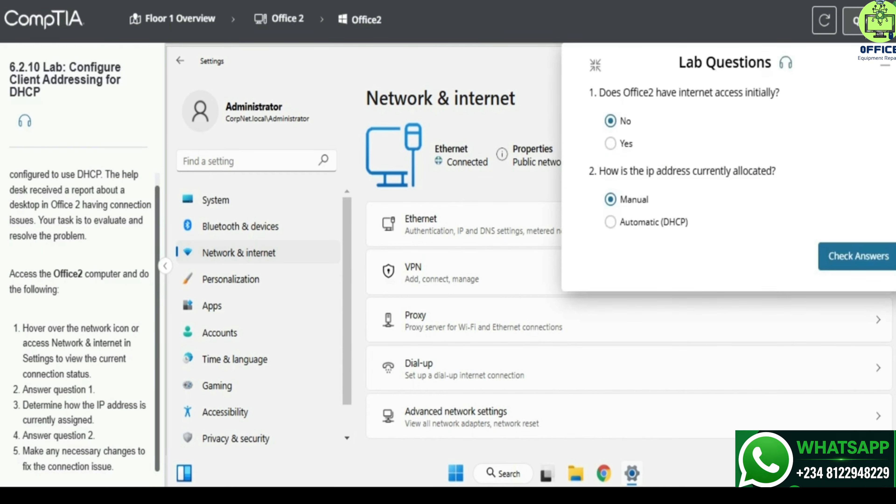
click(854, 271)
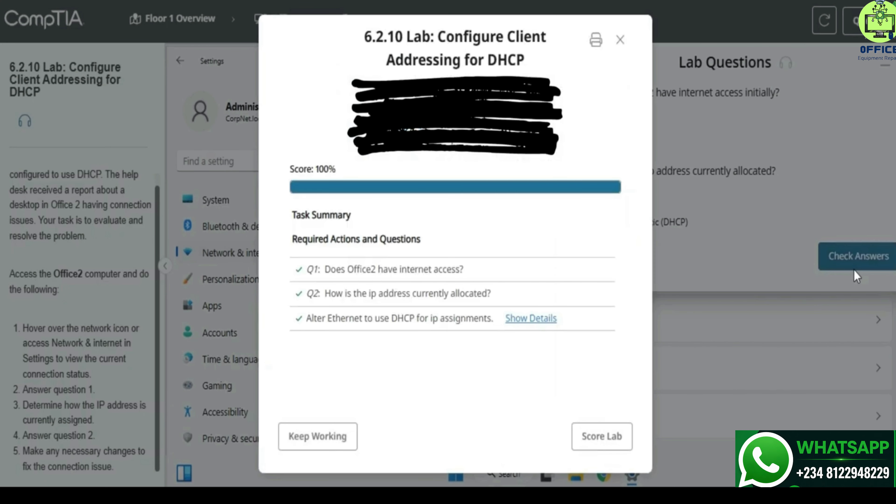